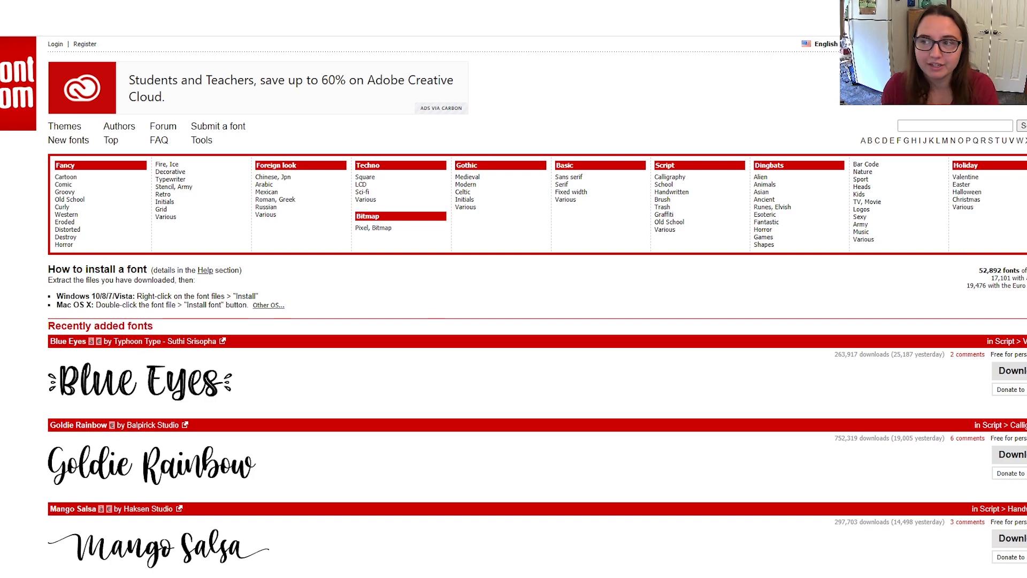
Browse the DaFont page and open the Fancy font category.
scroll(514, 308, down, 4)
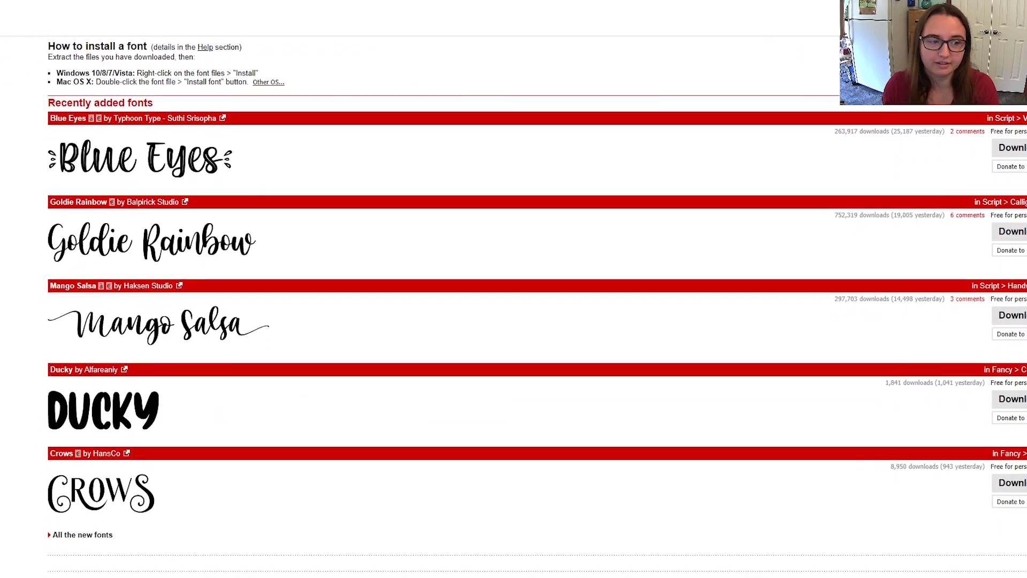
scroll(513, 308, up, 2)
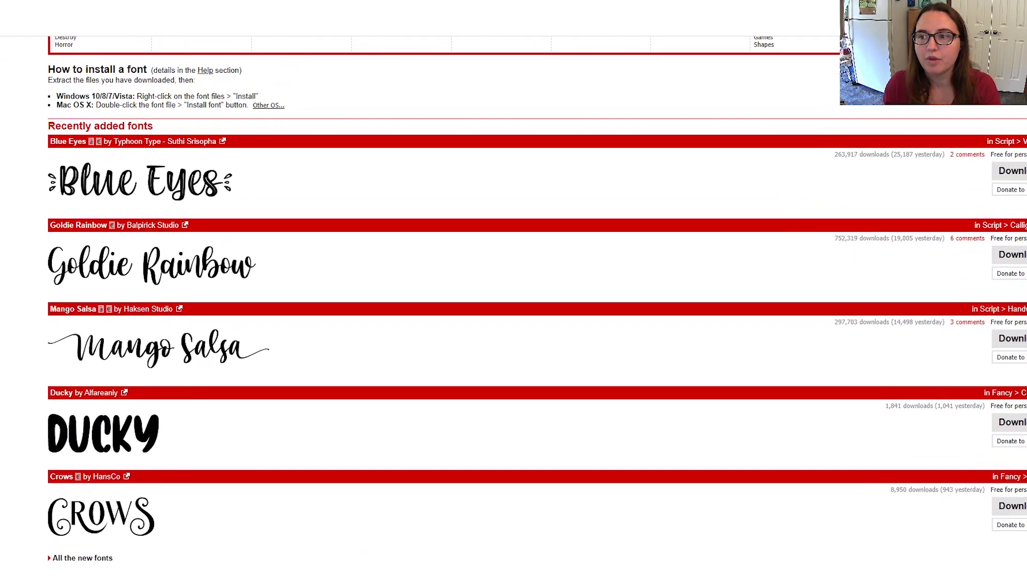
scroll(514, 308, up, 4)
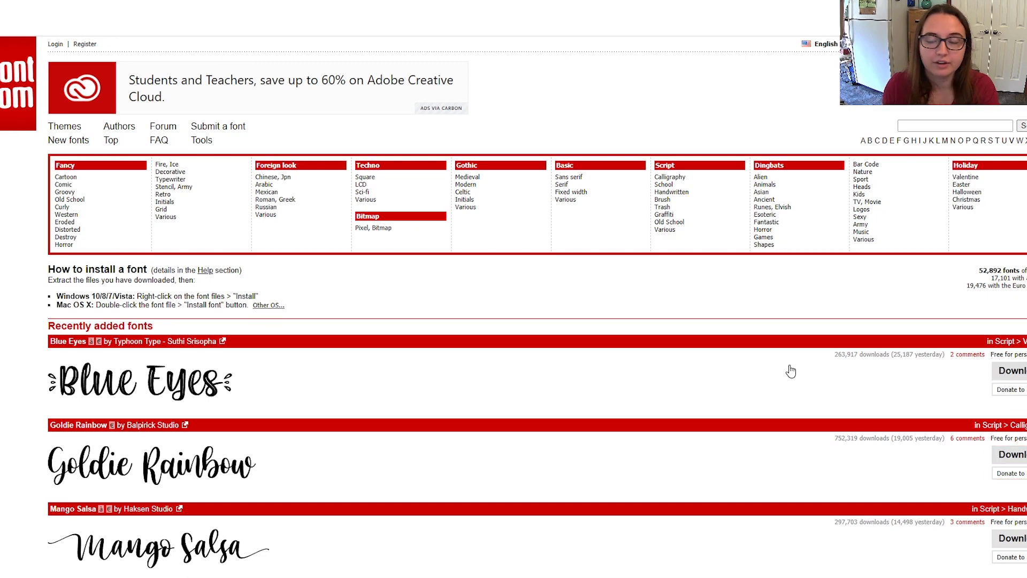
scroll(791, 370, down, 3)
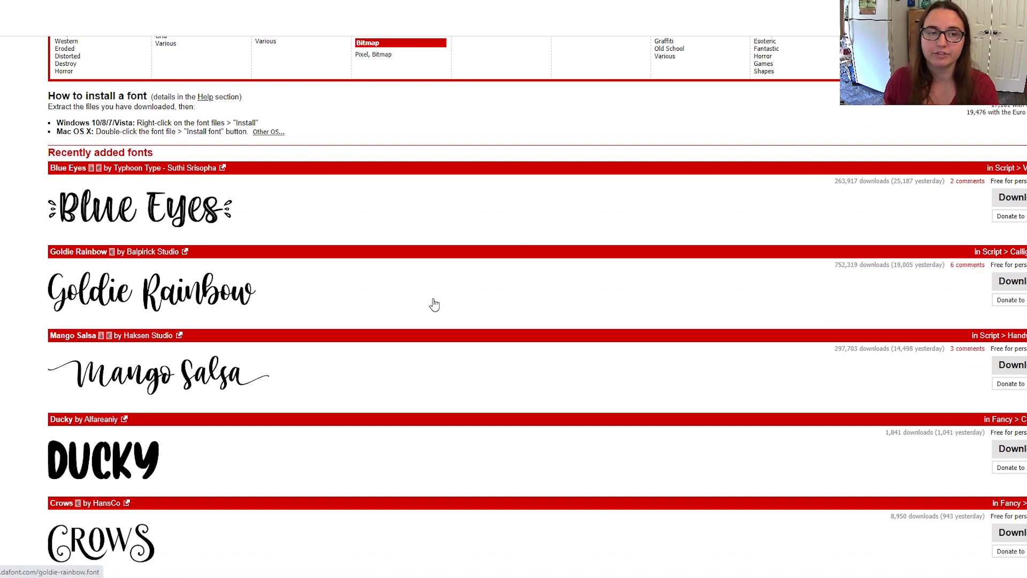
scroll(465, 321, up, 3)
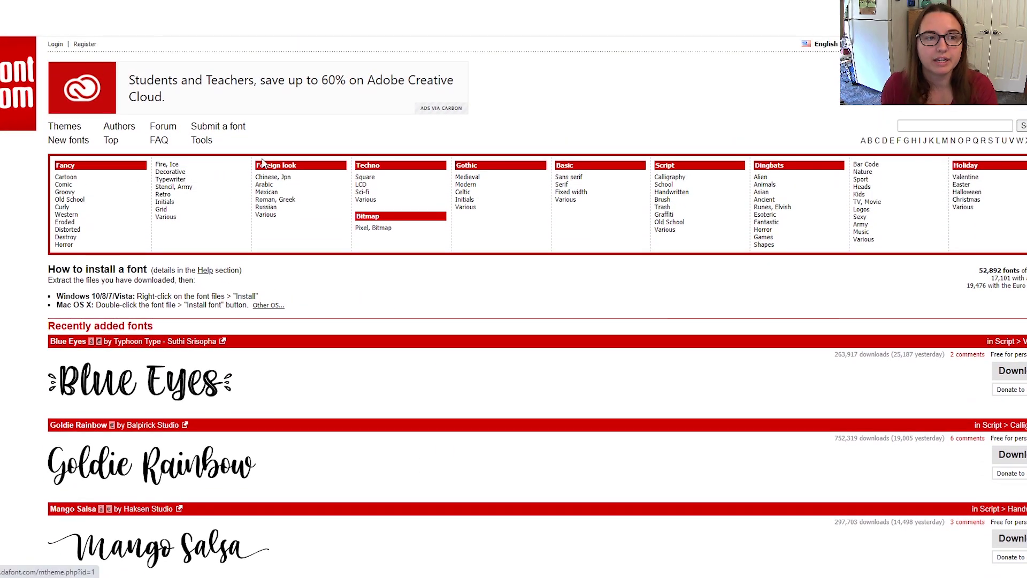
click(71, 169)
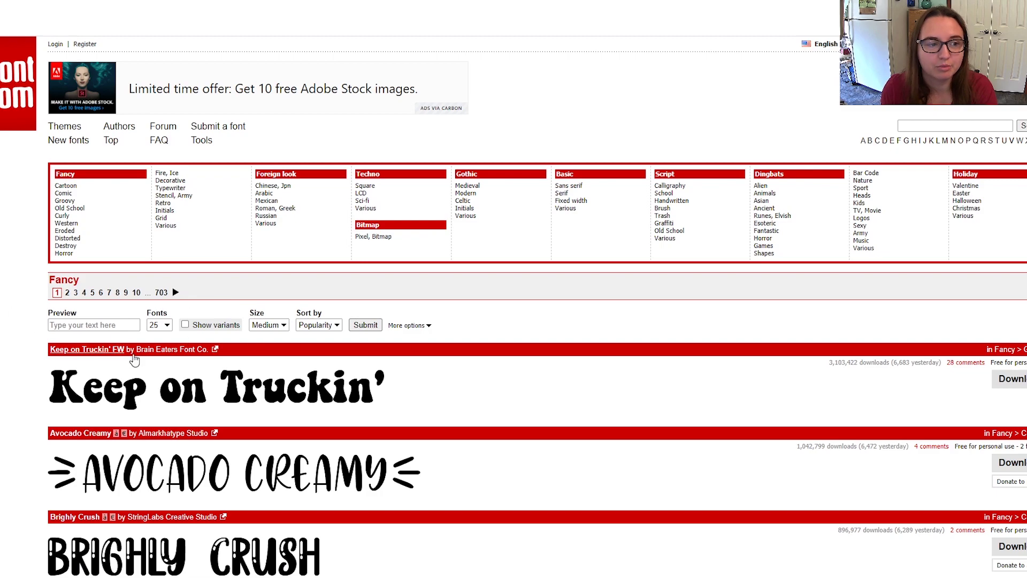
Filter the Fancy list to Public domain and 100% Free fonts only.
click(409, 327)
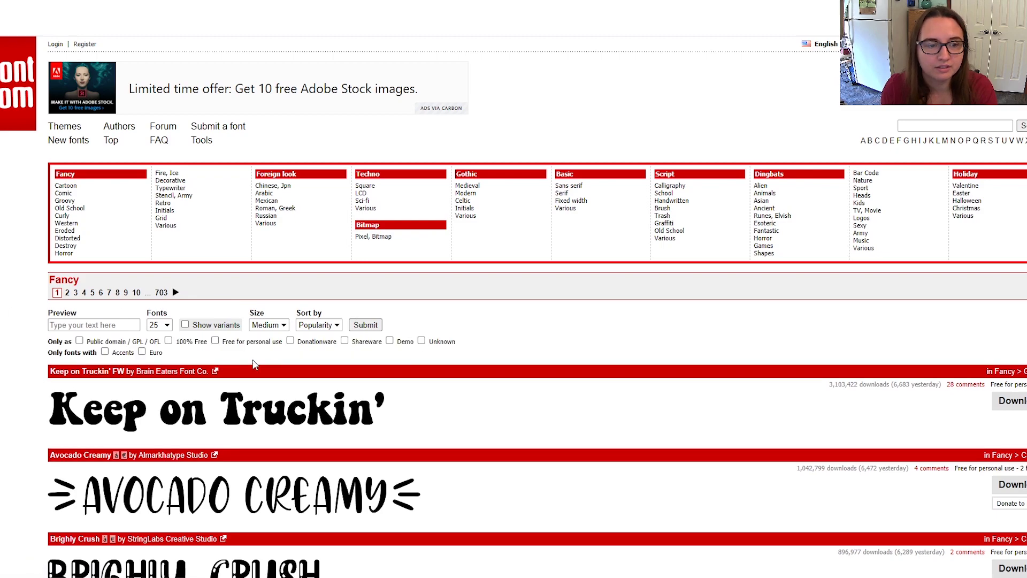
click(169, 341)
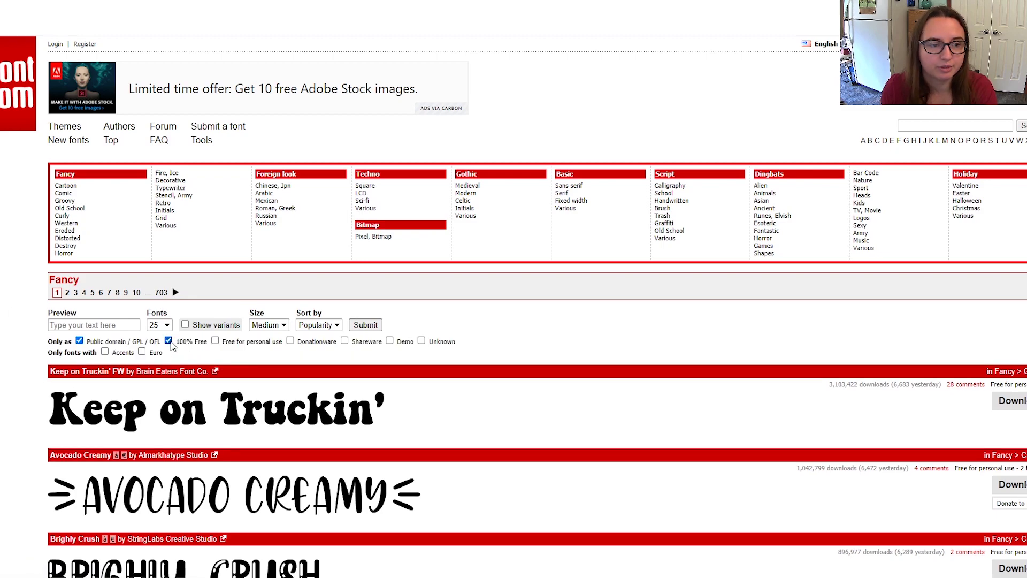
click(364, 326)
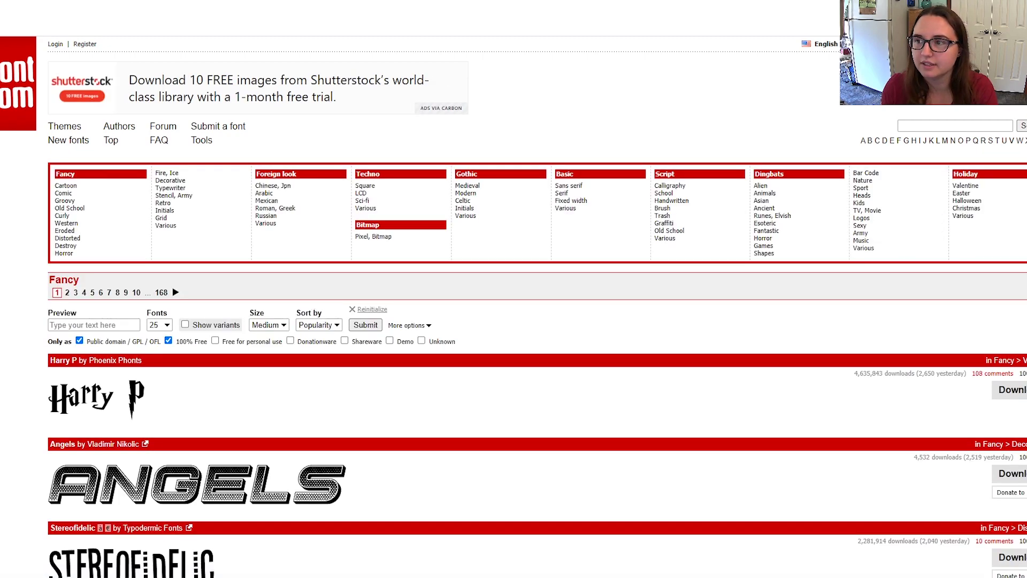
Scroll down the filtered Fancy list and download Capture it as capture_it (1).zip.
scroll(513, 305, down, 4)
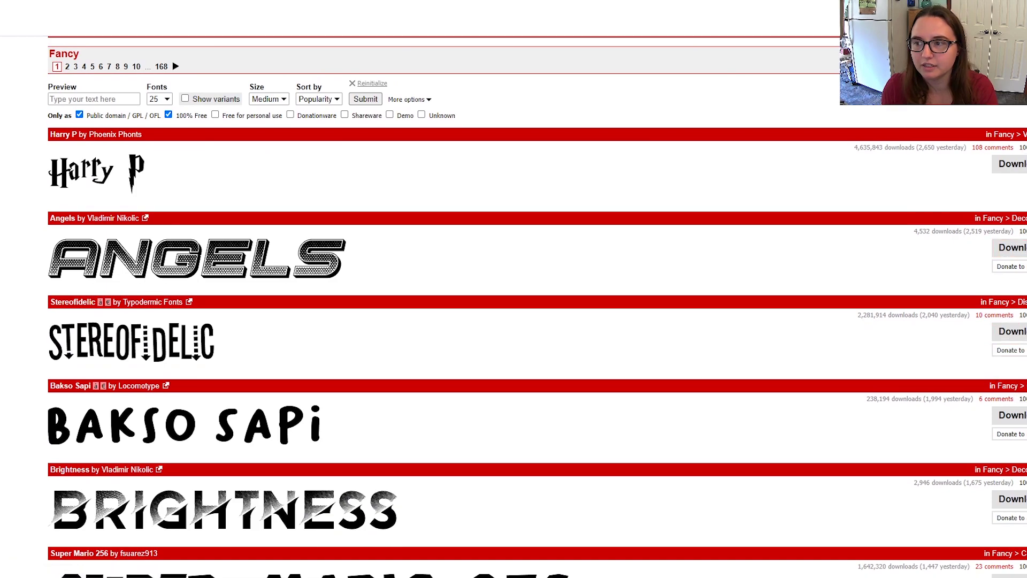
scroll(513, 305, down, 10)
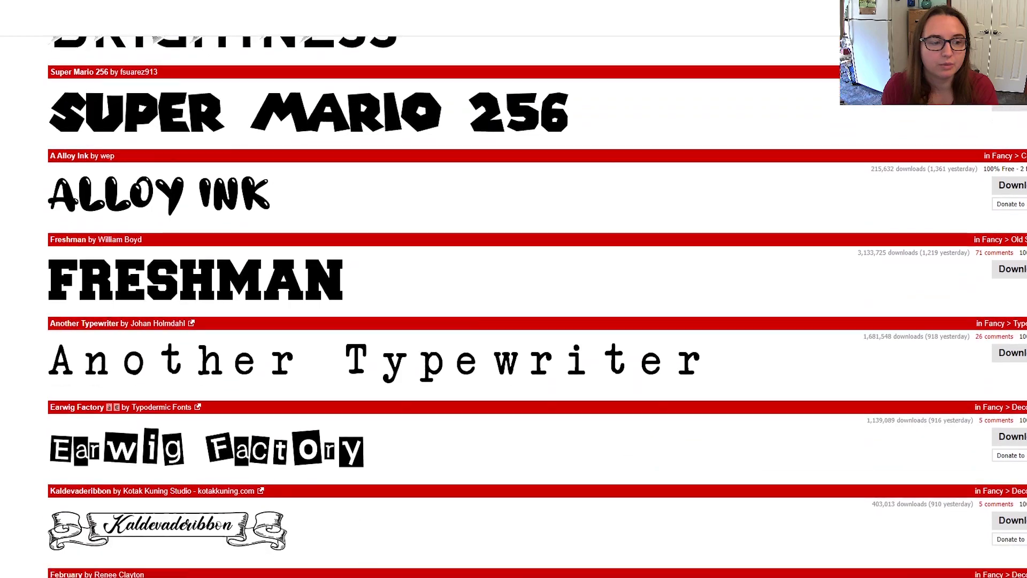
scroll(514, 305, down, 5)
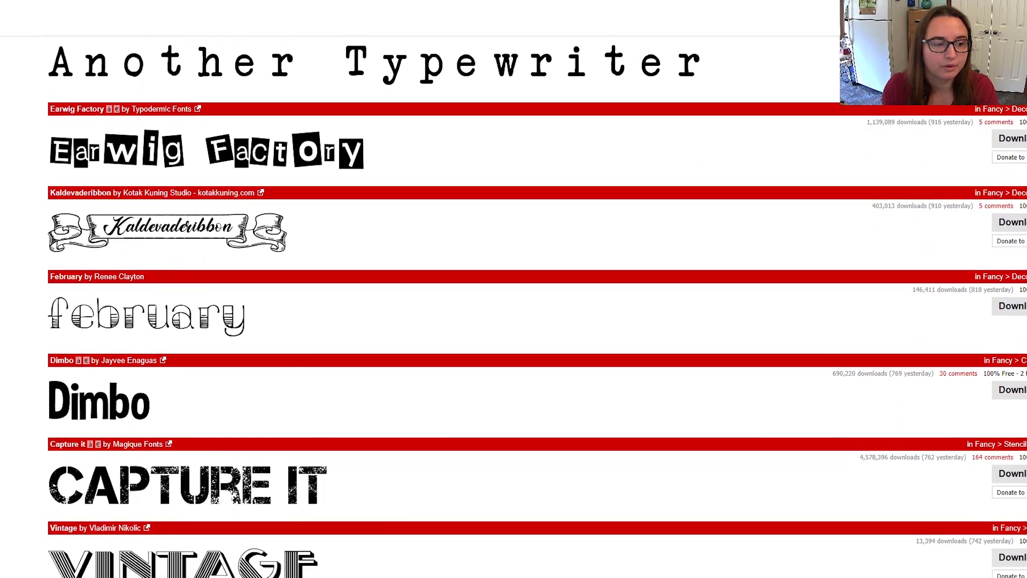
scroll(514, 305, down, 3)
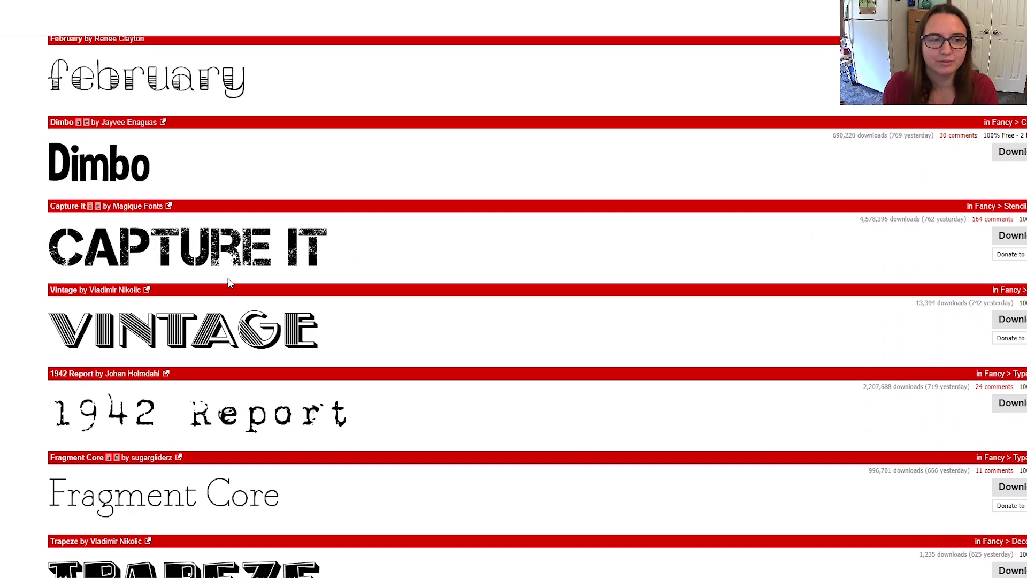
click(1007, 240)
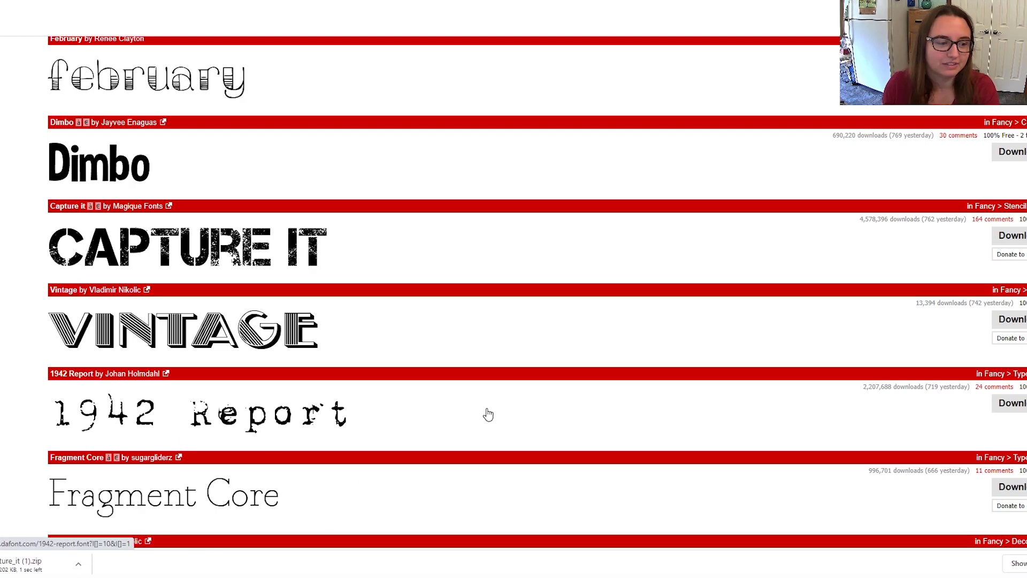
Open capture_it (1).zip from the browser's download bar in File Explorer.
click(4, 563)
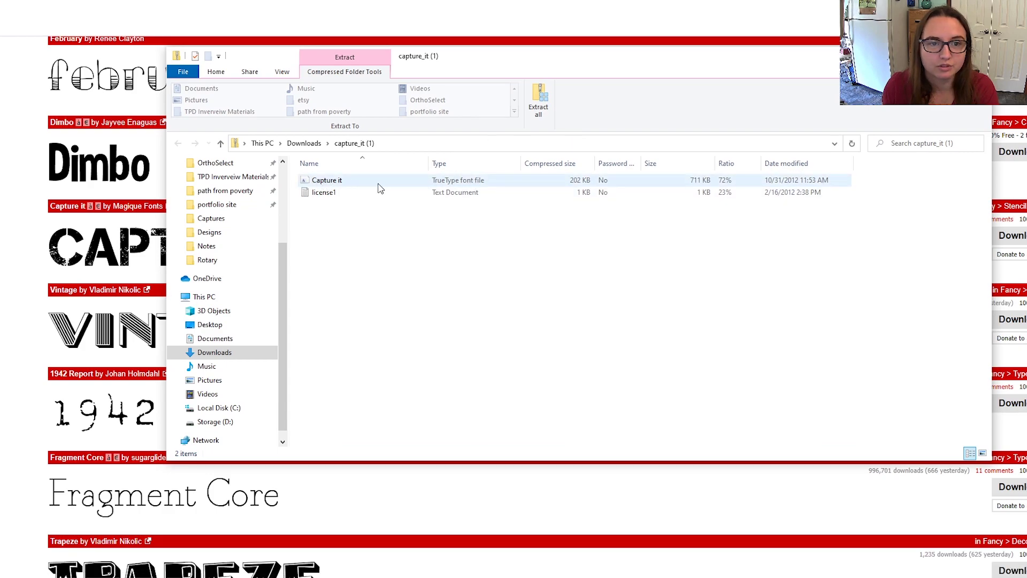
Preview the Capture it TrueType file in Font Viewer, install it, then close the viewer.
double_click(323, 182)
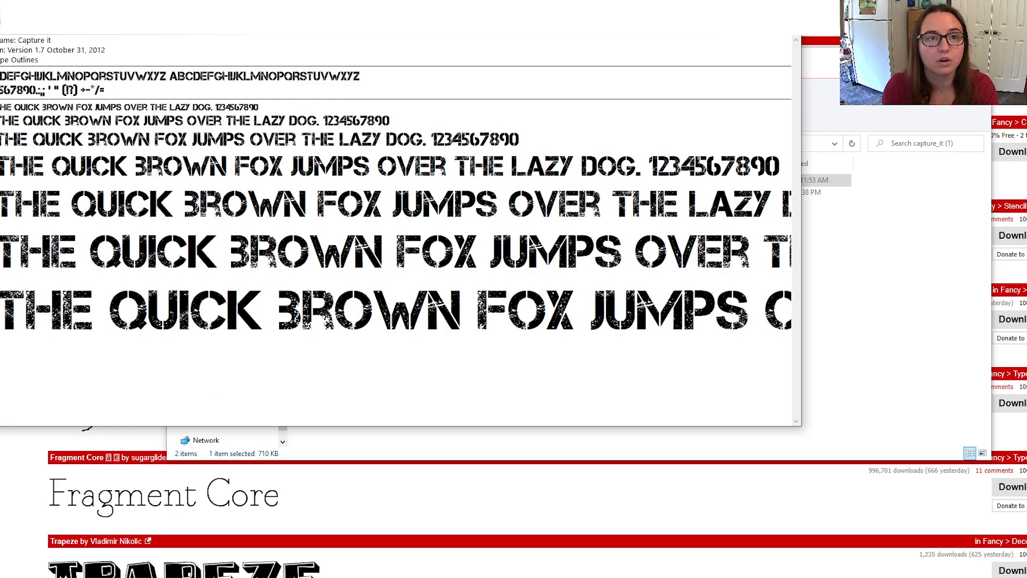
drag(314, 8, 413, 38)
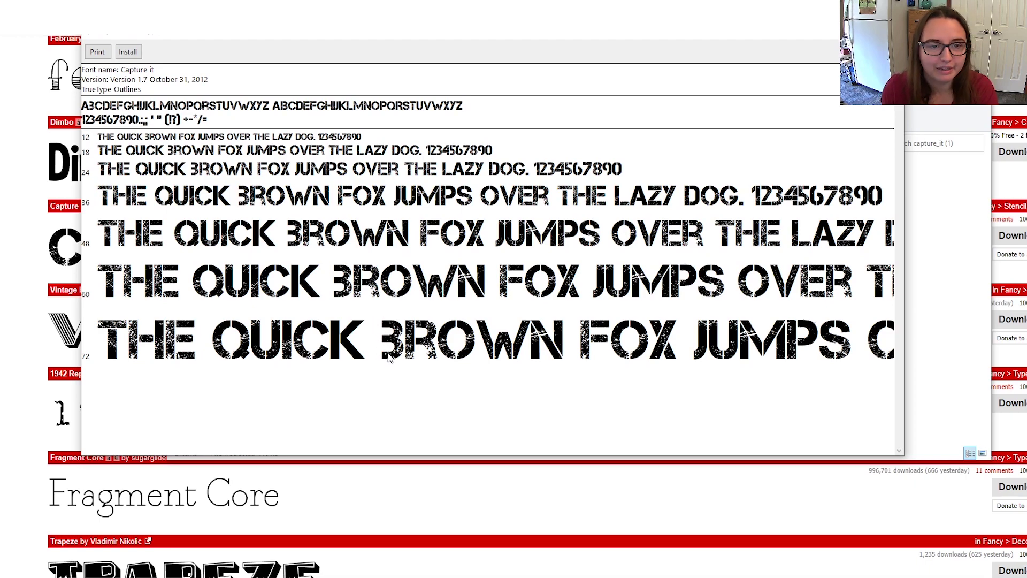
click(128, 52)
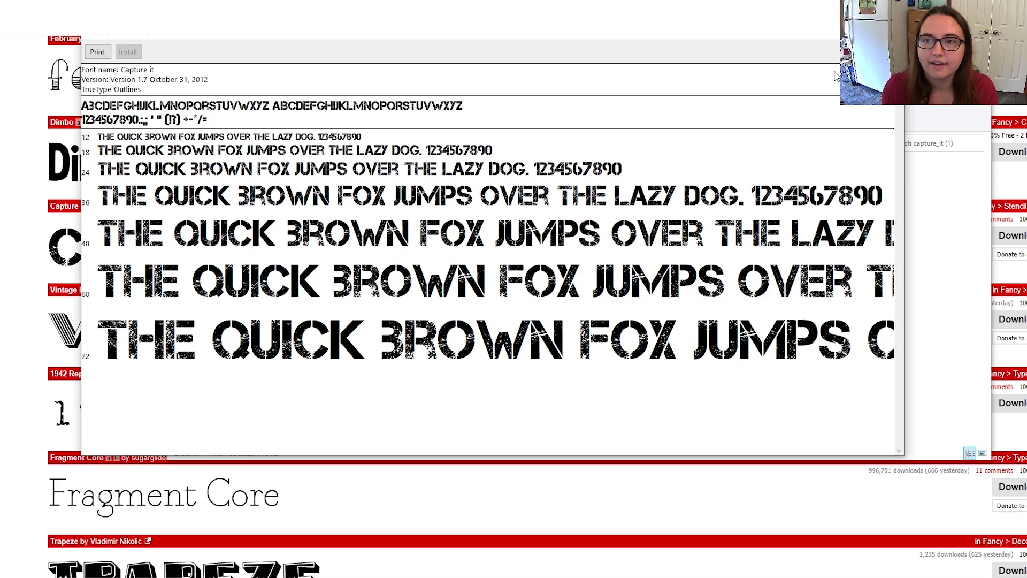
click(891, 31)
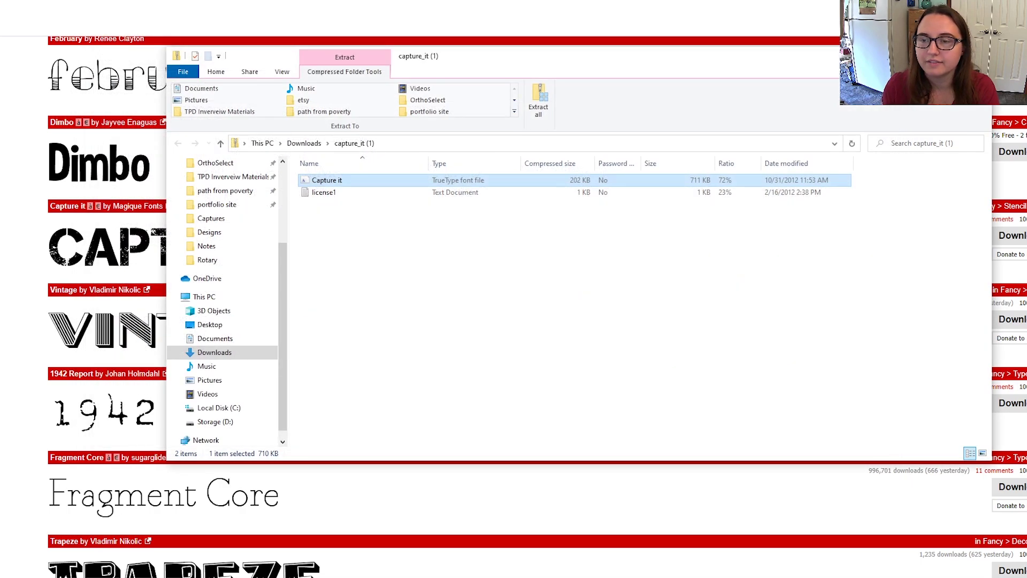
Close the zip window, return to Design Space and delete the existing Test text.
key(alt+F4)
key(alt+Tab)
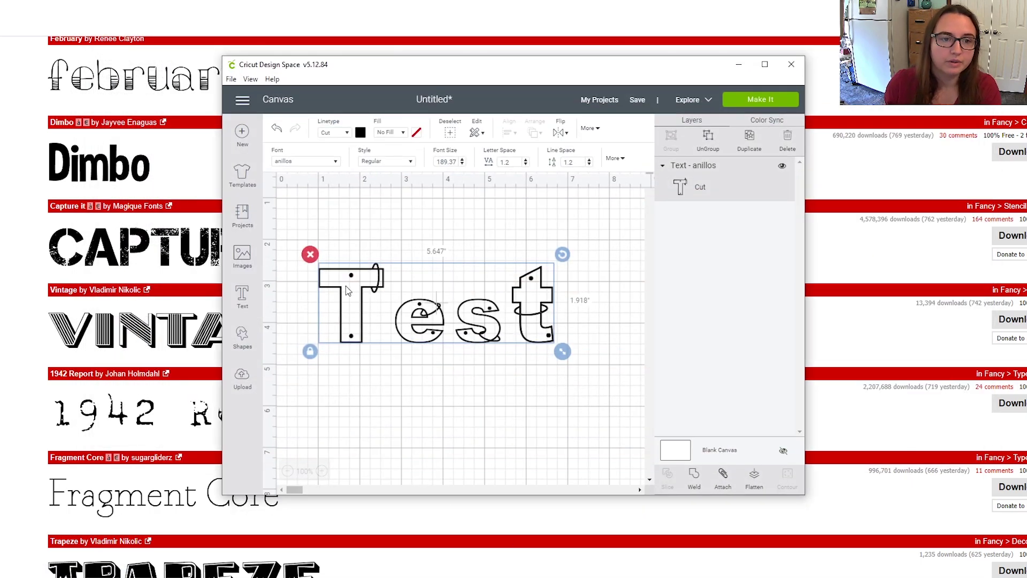
click(312, 256)
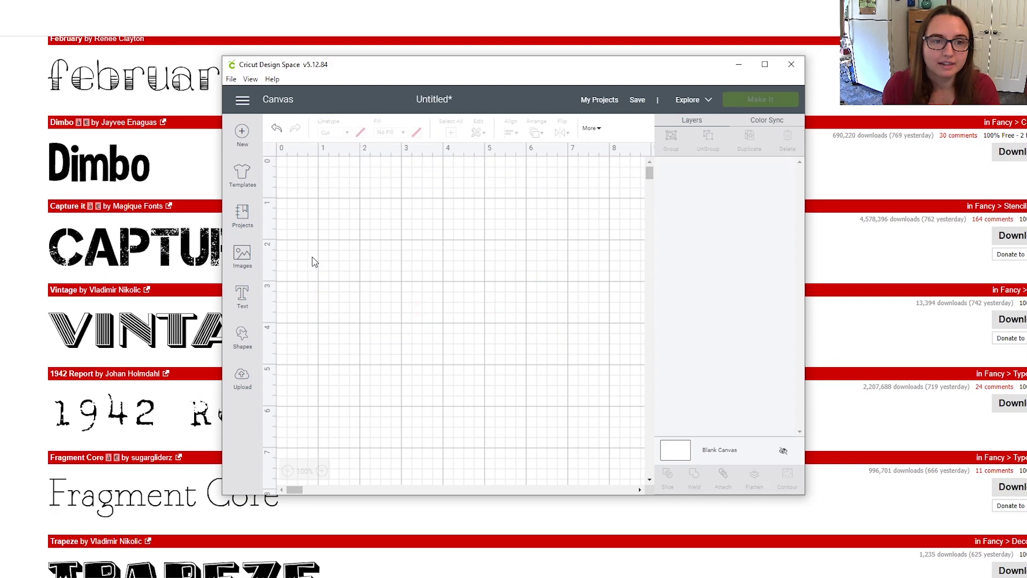
Add a new 'Test' text layer and move it up near the canvas top.
click(243, 296)
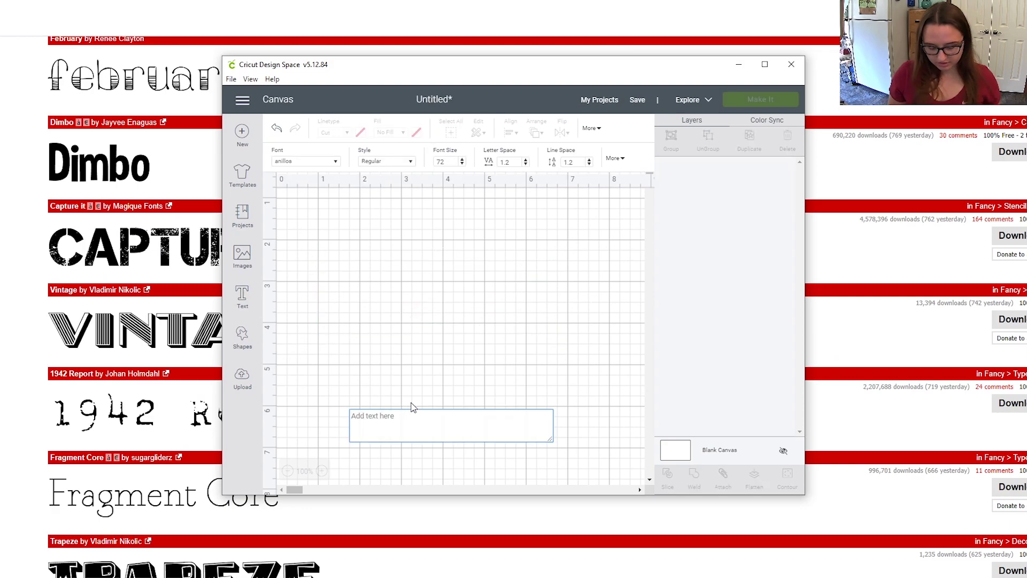
text(Test)
click(384, 422)
drag(384, 422, 399, 353)
drag(351, 412, 370, 259)
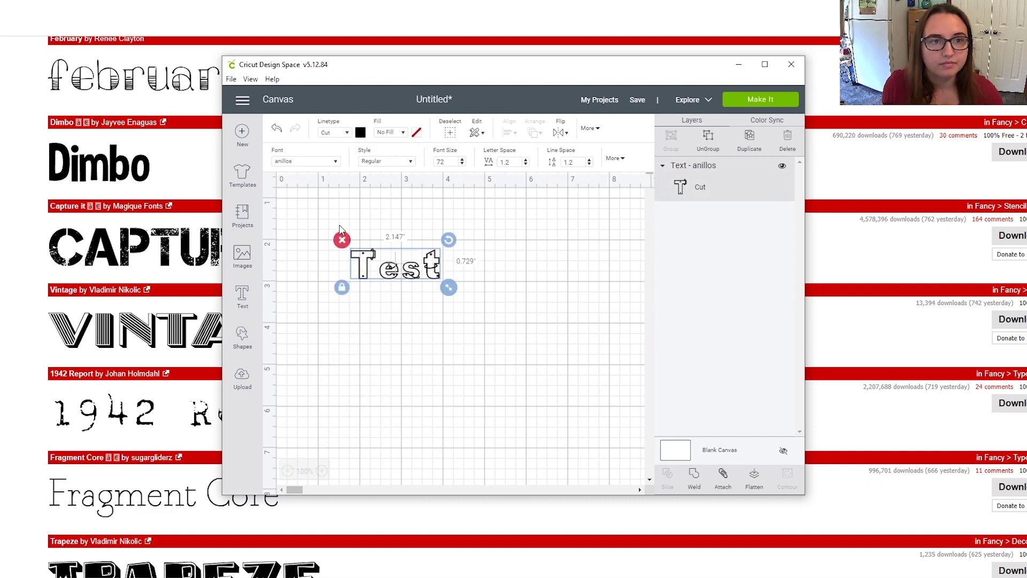
click(304, 160)
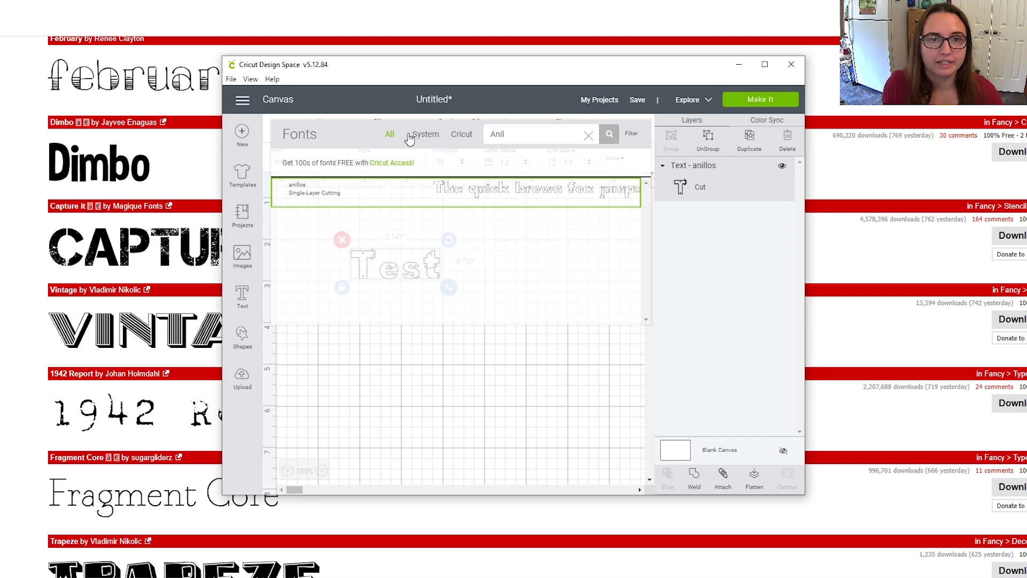
Replace the font search 'Anil' with 'Captu', get no results, and quit Design Space.
drag(514, 135, 483, 142)
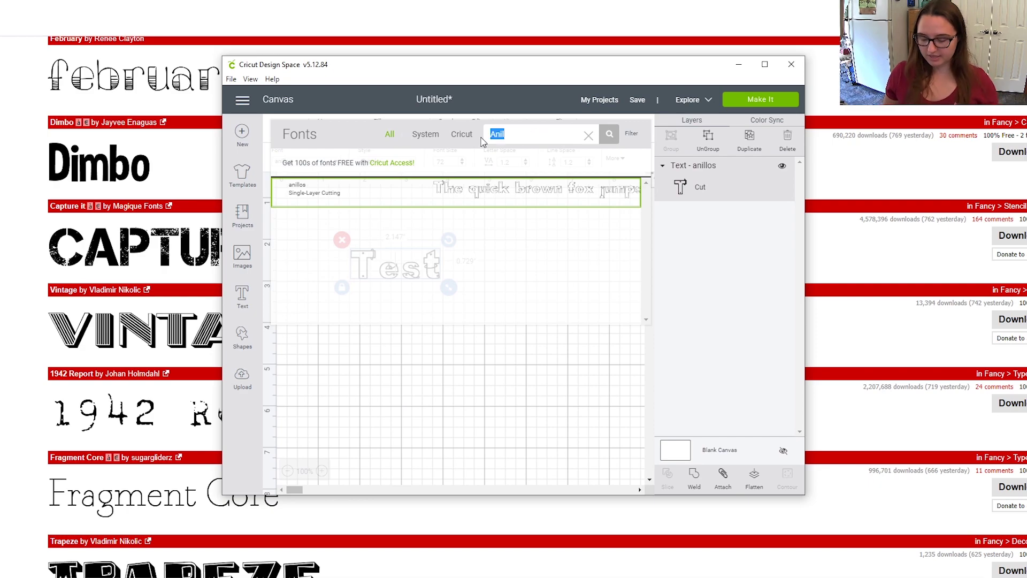
key(BackSpace)
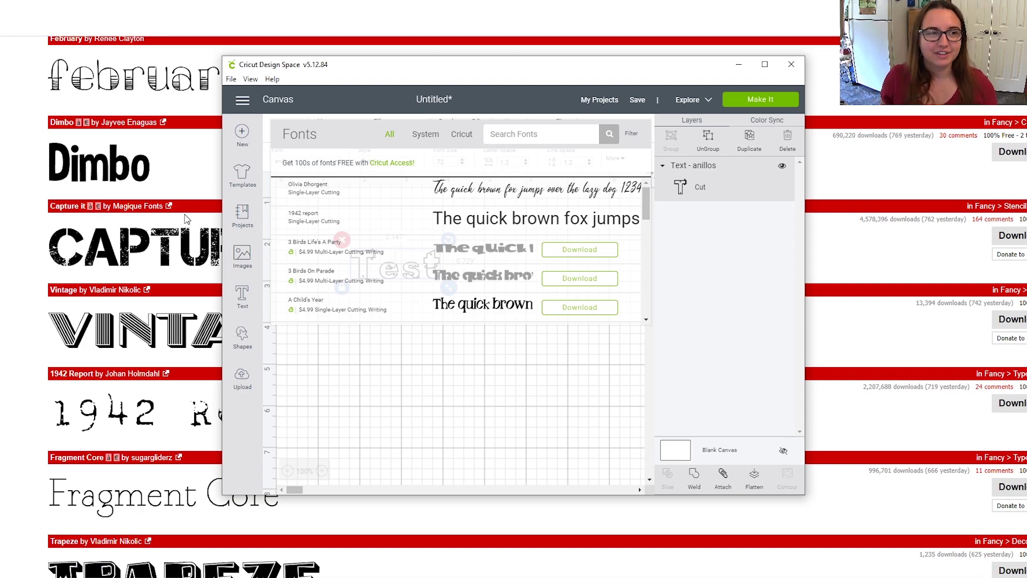
text(Cap)
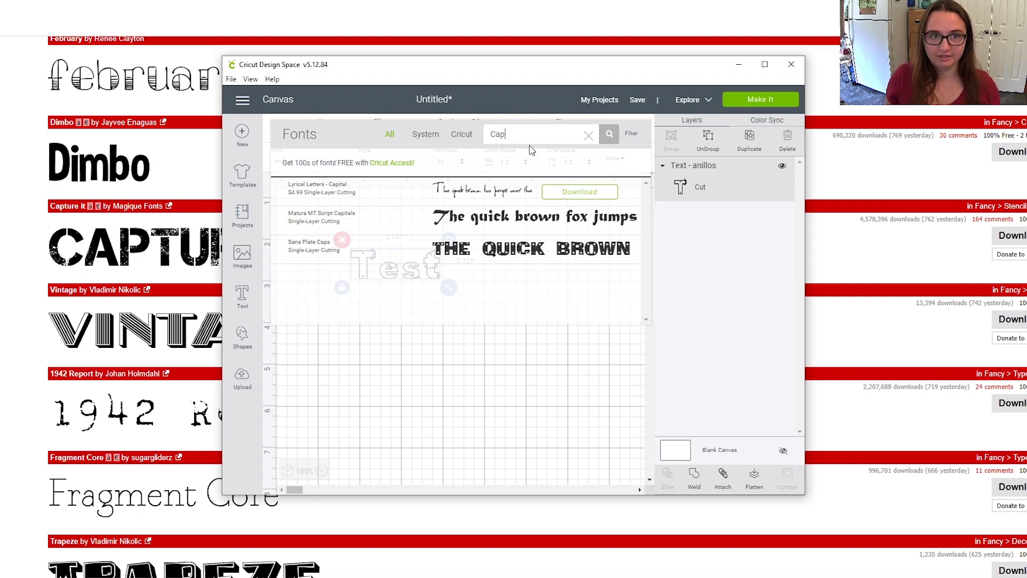
text(tu)
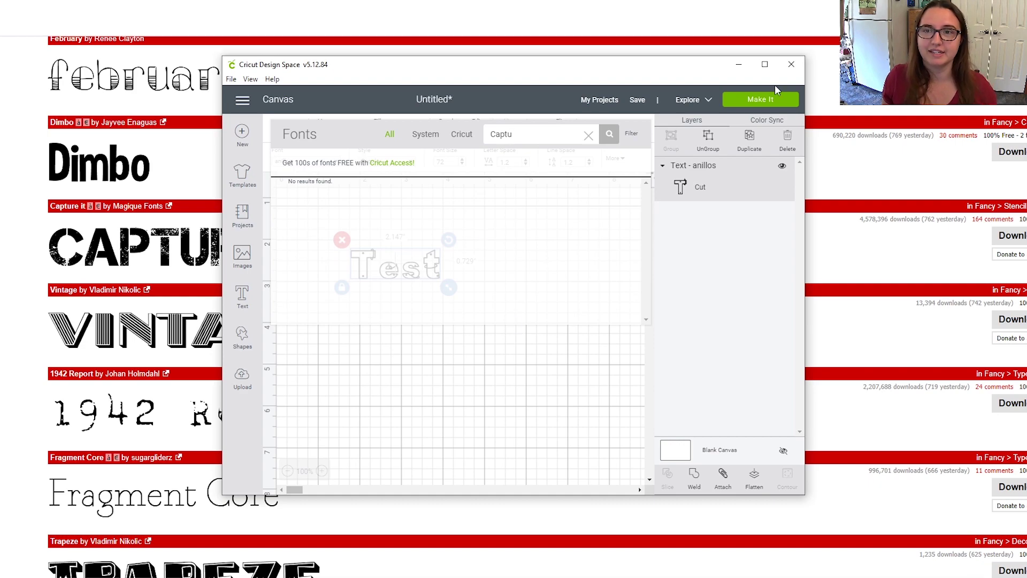
click(792, 65)
Confirm quitting, then in the reopened Design Space start a new project with 'Test' text.
key(Return)
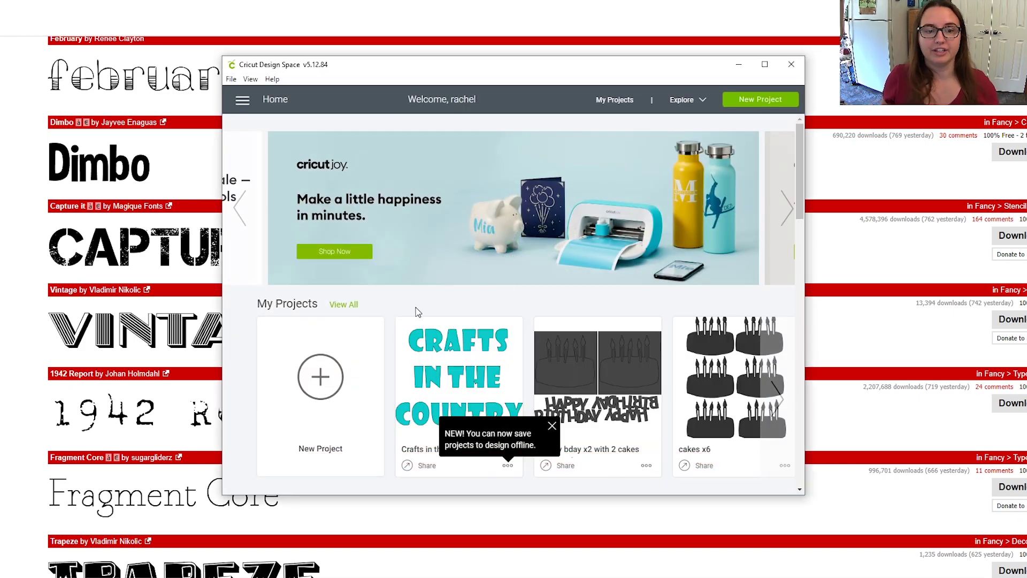
click(323, 381)
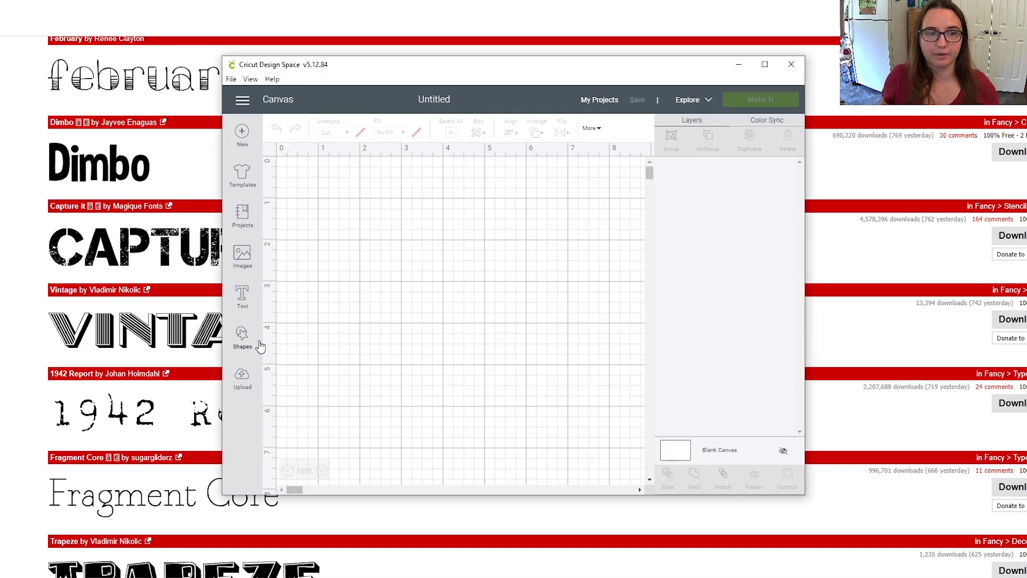
click(244, 299)
text(Test)
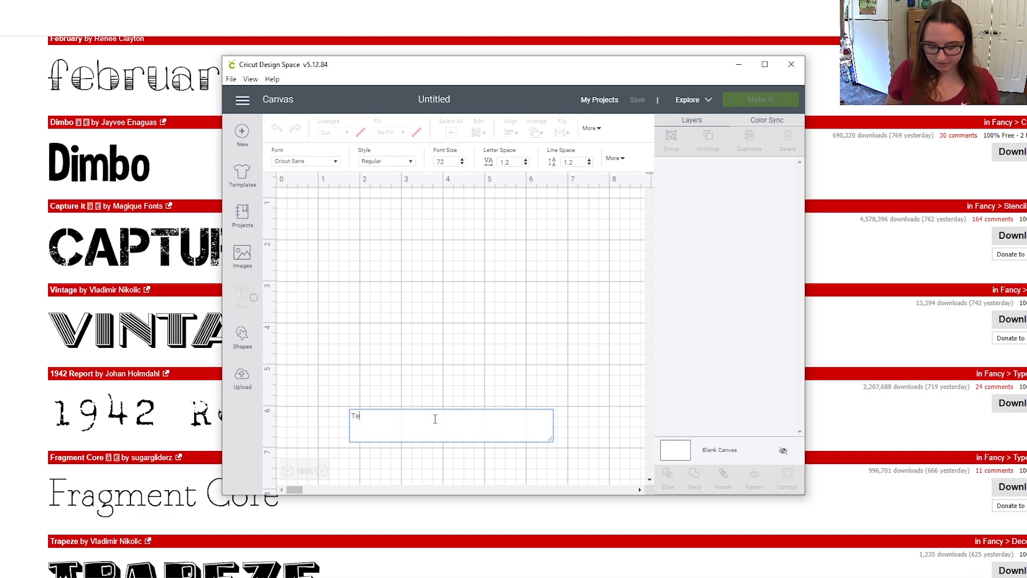
Search the font list for 'Capt' to find Capture it.
click(317, 162)
click(515, 133)
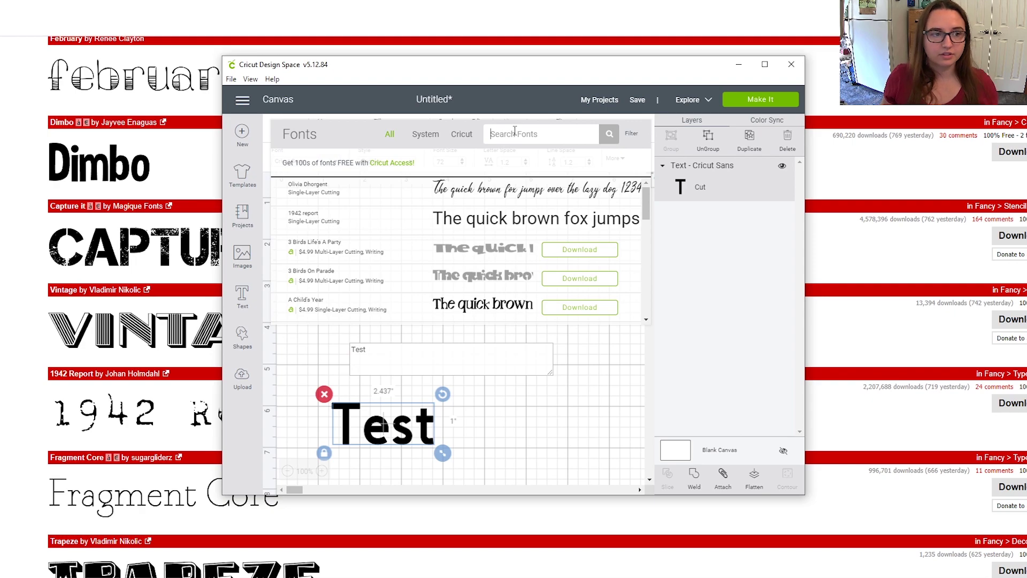
text(Capt)
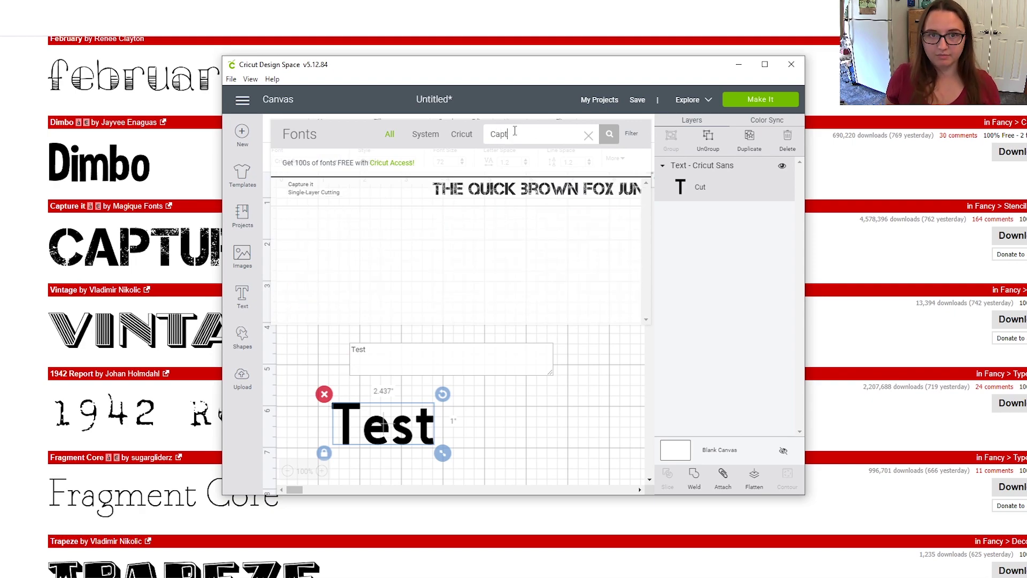
Set TEST in Capture it, move it toward the top-left, and resize it to 4.067" by 1.16".
click(479, 190)
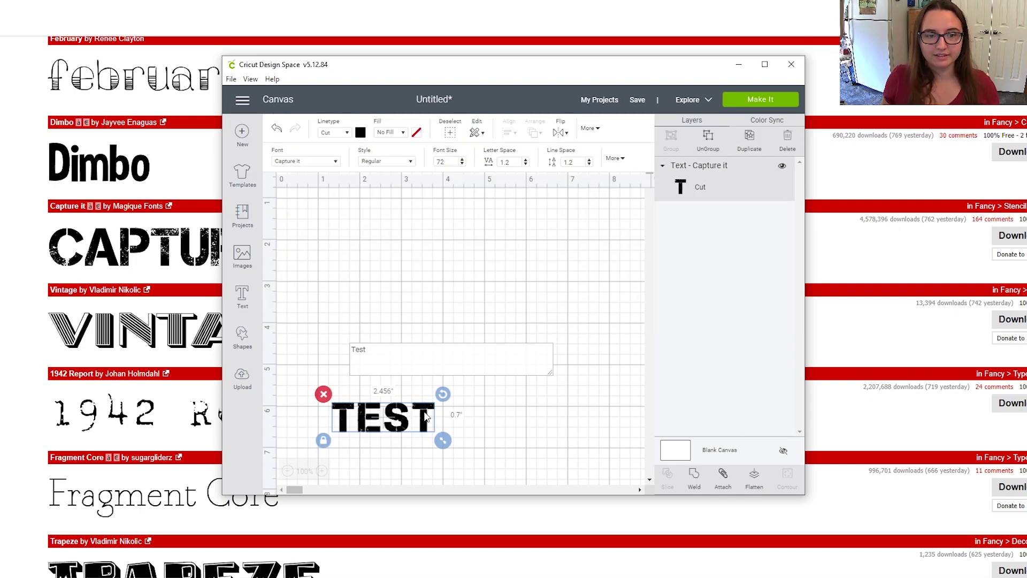
drag(408, 417, 383, 214)
drag(420, 258, 485, 276)
click(316, 161)
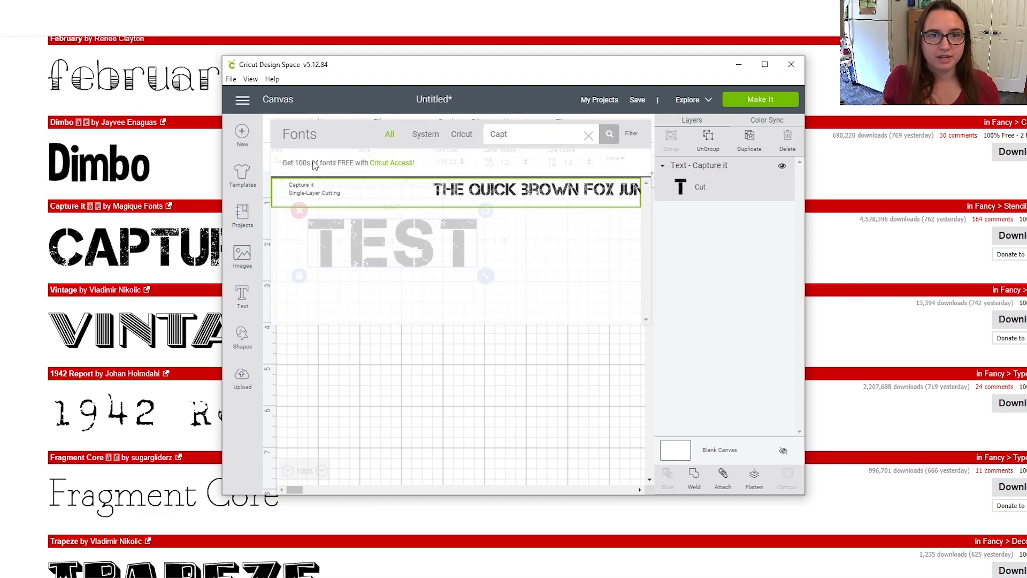
click(557, 200)
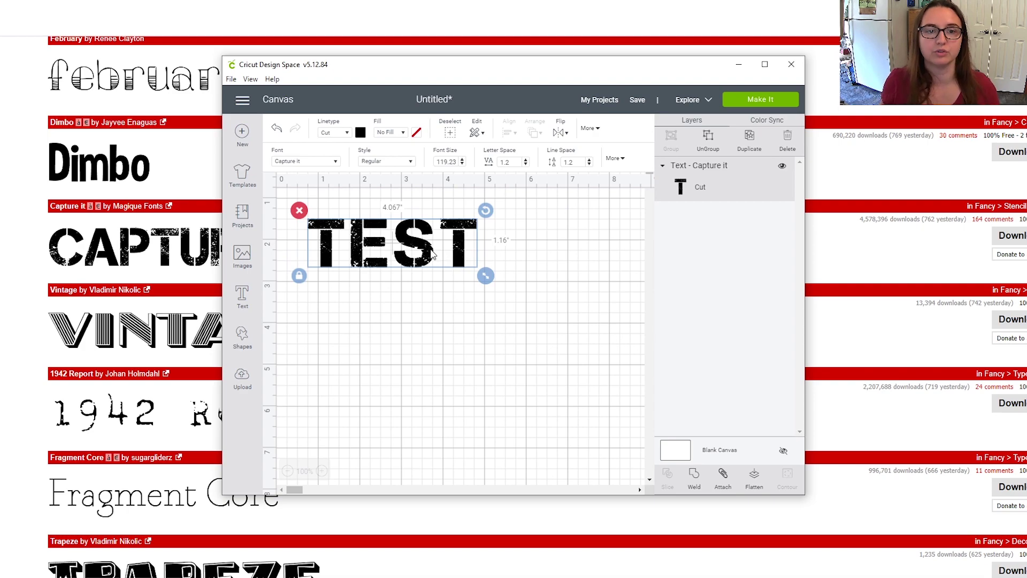
drag(427, 256, 423, 231)
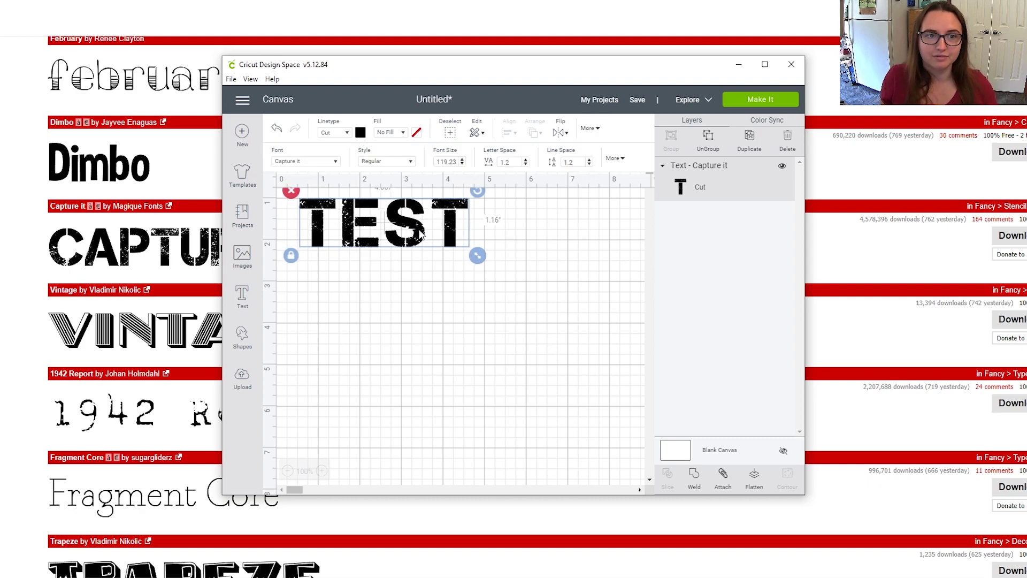